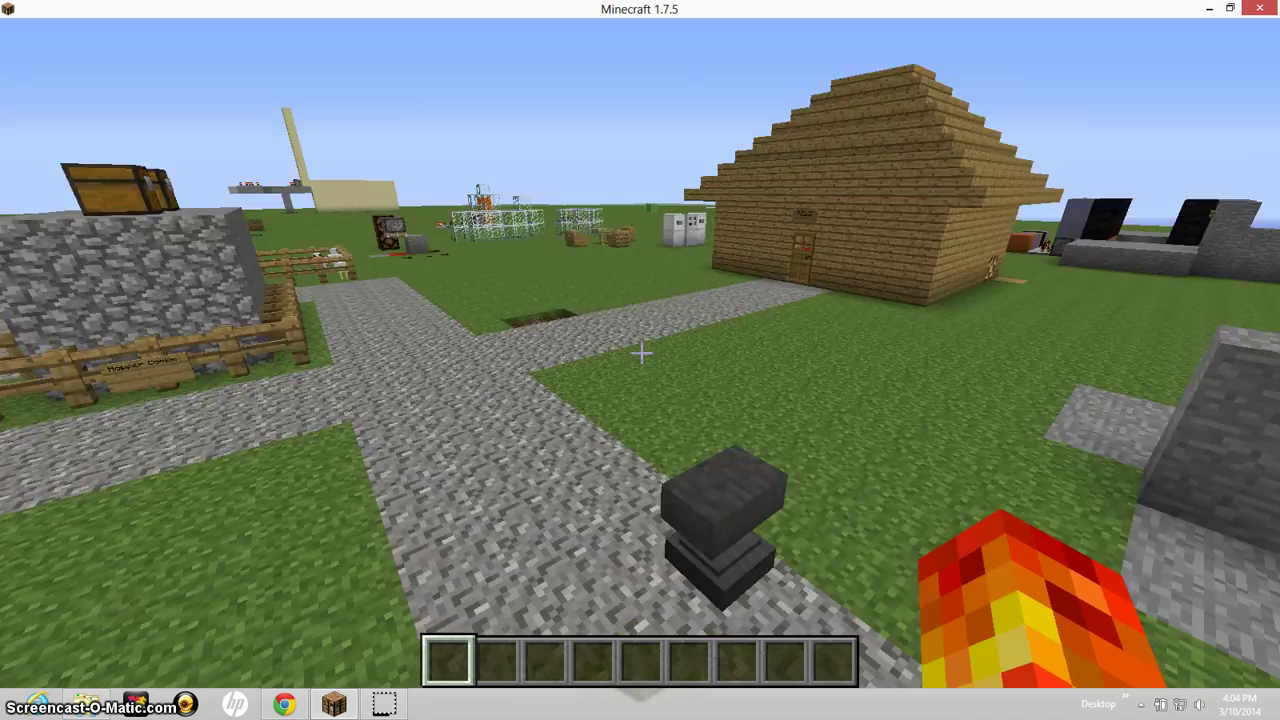
click(641, 352)
Fly up and drift sideways to overlook the village
key(space)
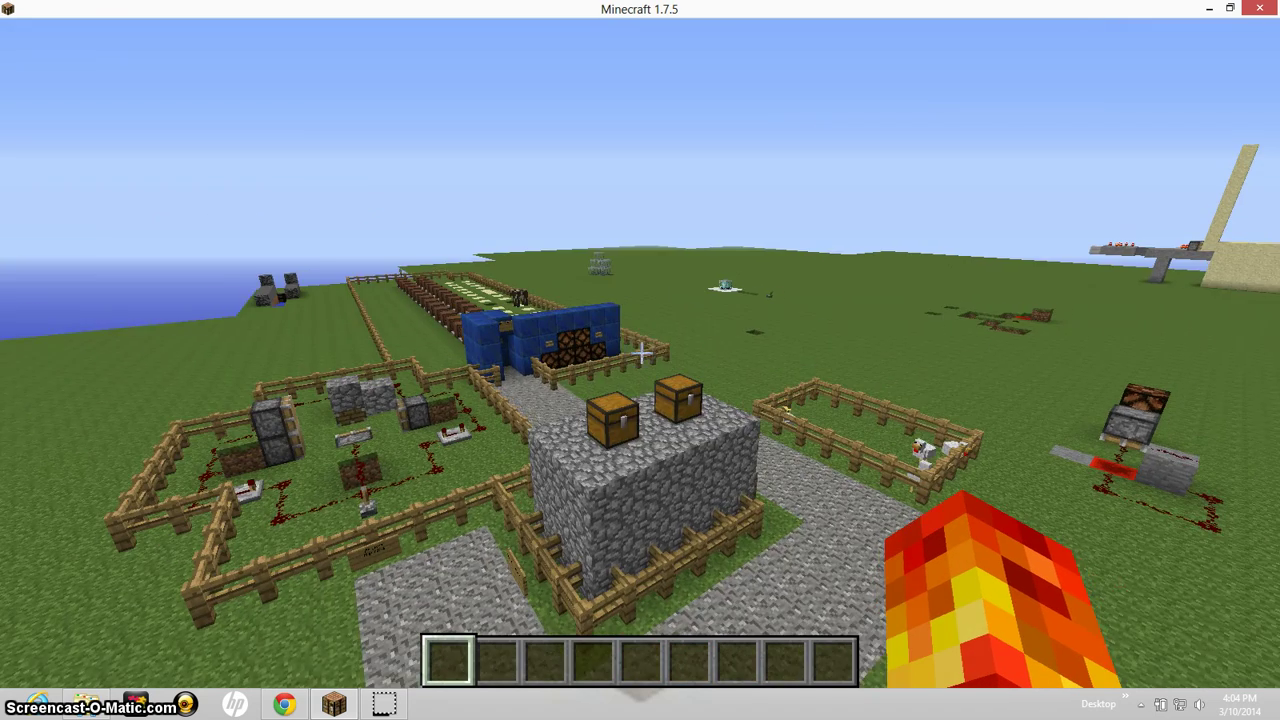
key(d)
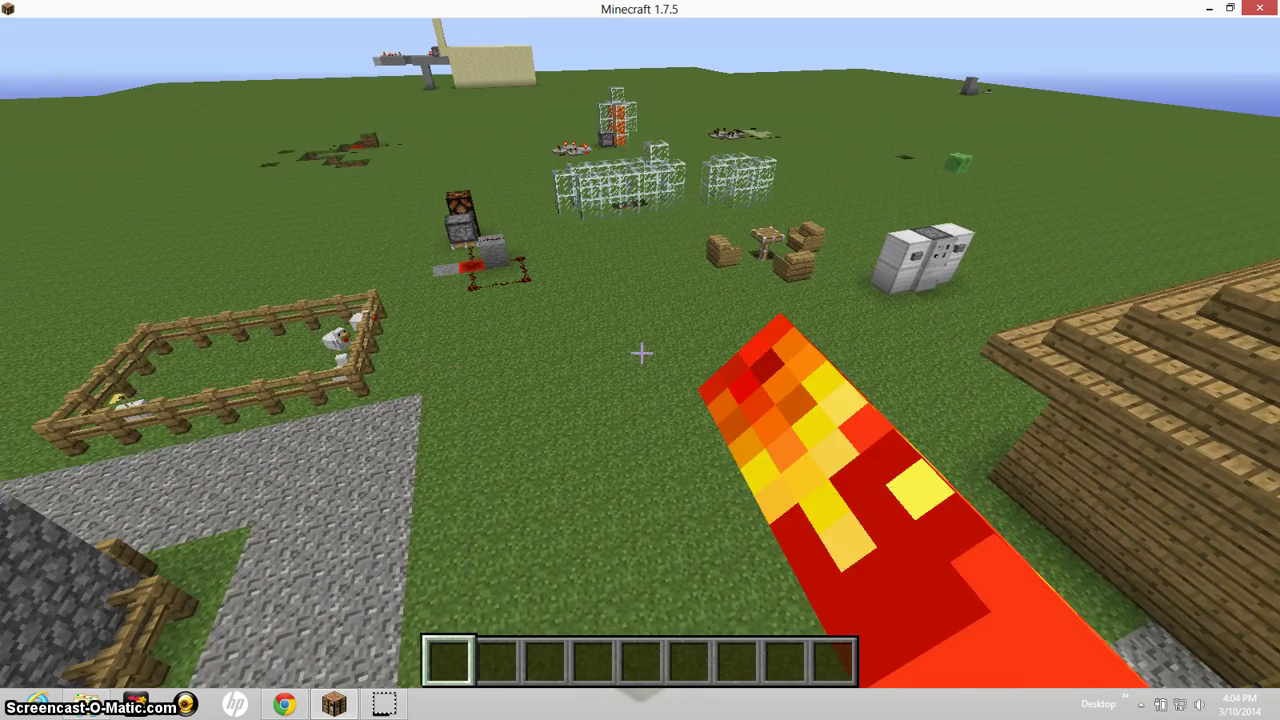
Put a Hopper from the Redstone tab into the first hotbar slot, then browse Building Blocks
key(e)
click(500, 155)
click(585, 155)
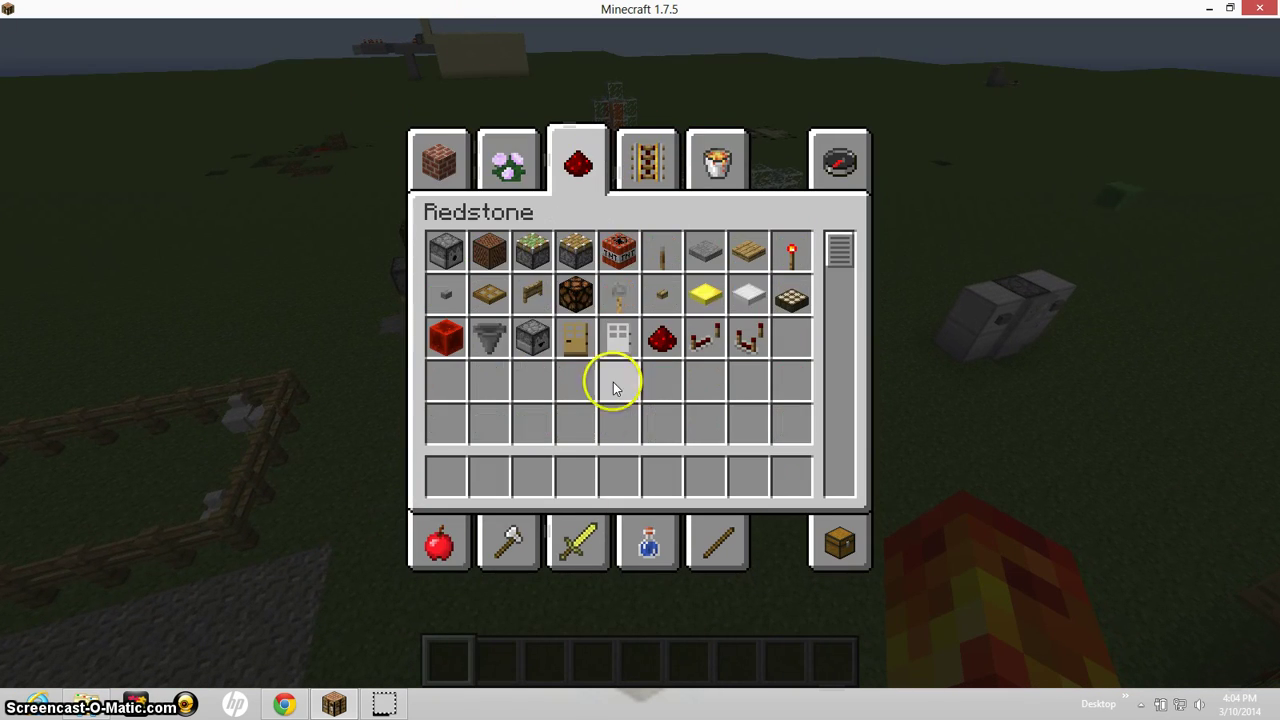
click(489, 338)
click(449, 465)
click(437, 155)
scroll(605, 388, down, 3)
scroll(690, 370, up, 1)
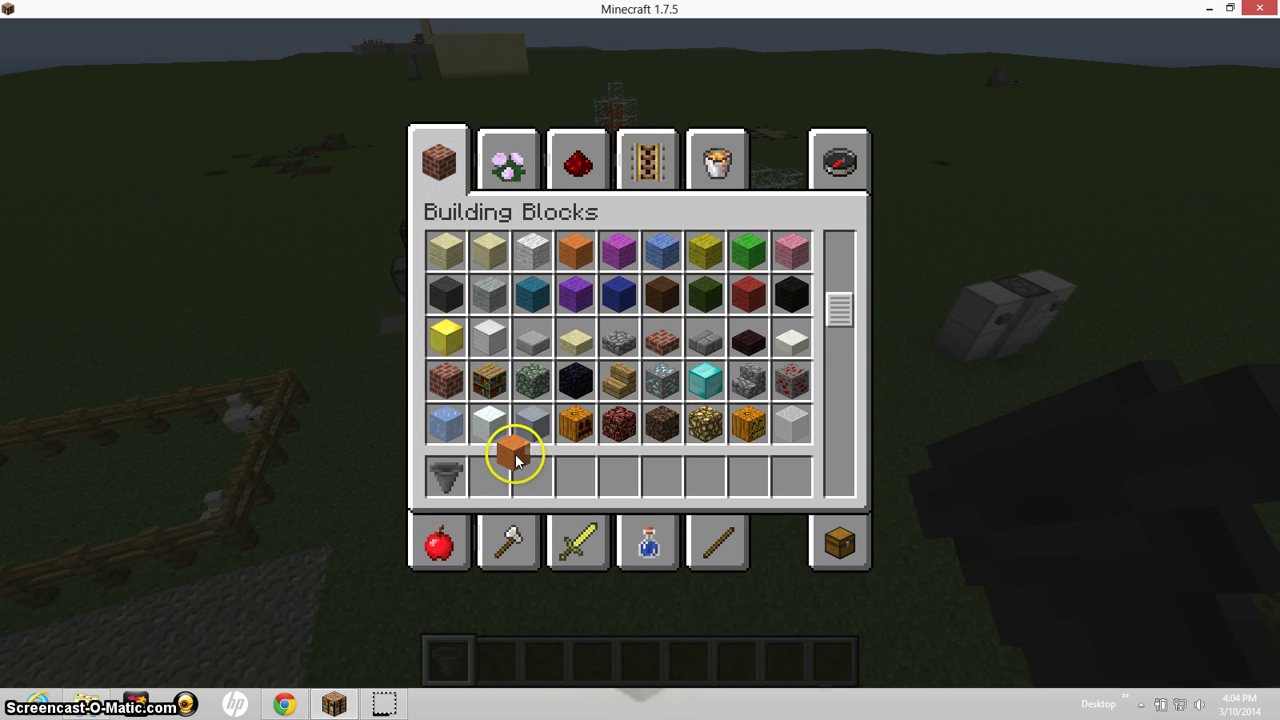
key(e)
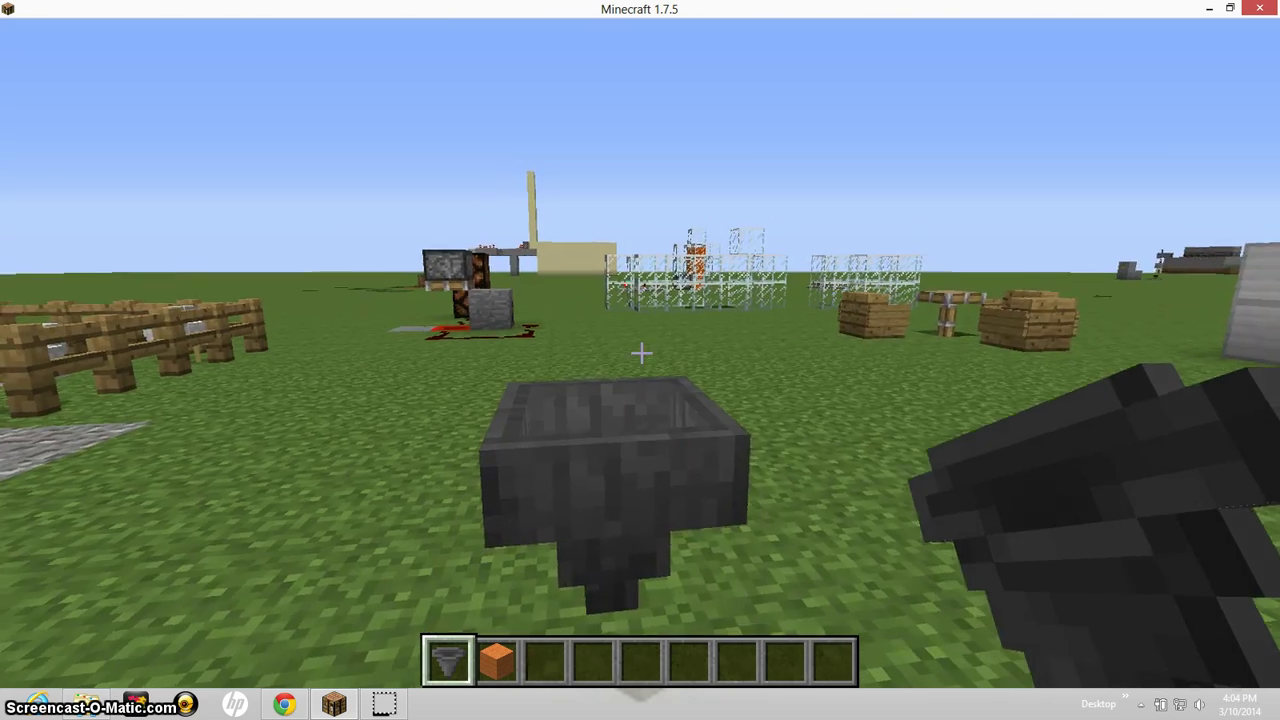
Throw orange wool at the hopper, check inside it, then break the hopper and collect the wool
key(2)
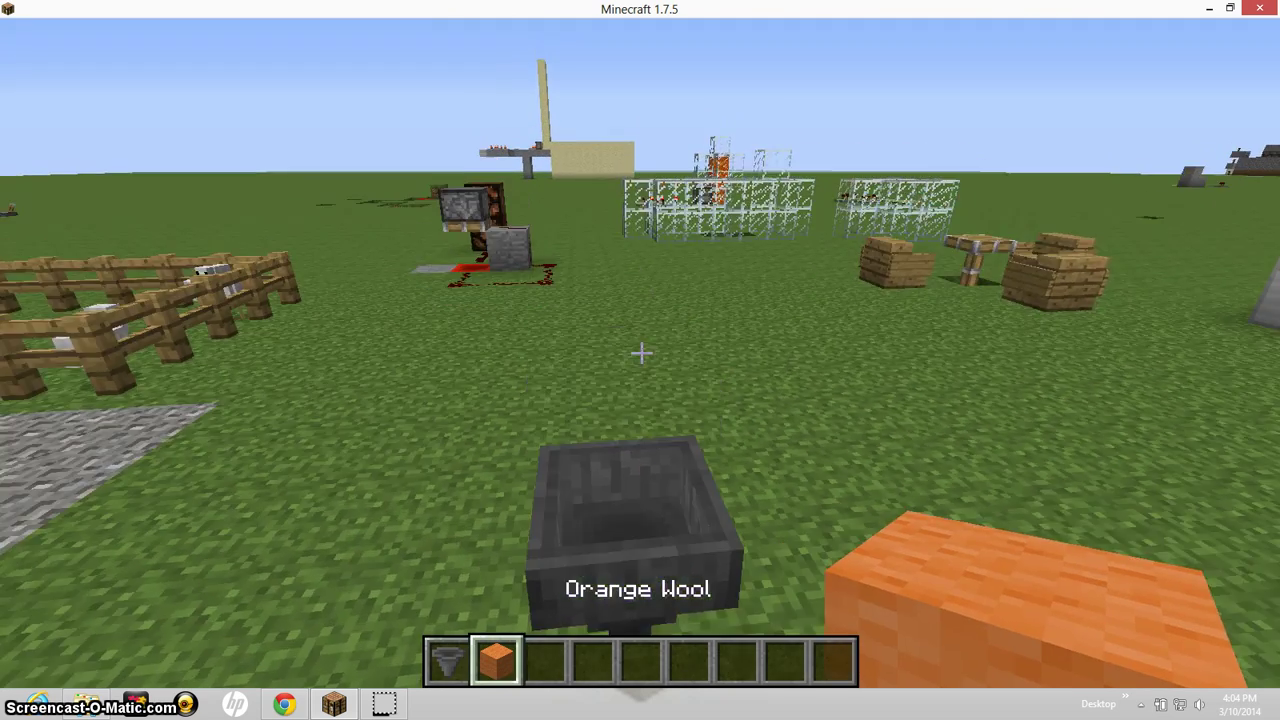
key(q)
right_click(640, 352)
key(e)
click(640, 352)
key(w)
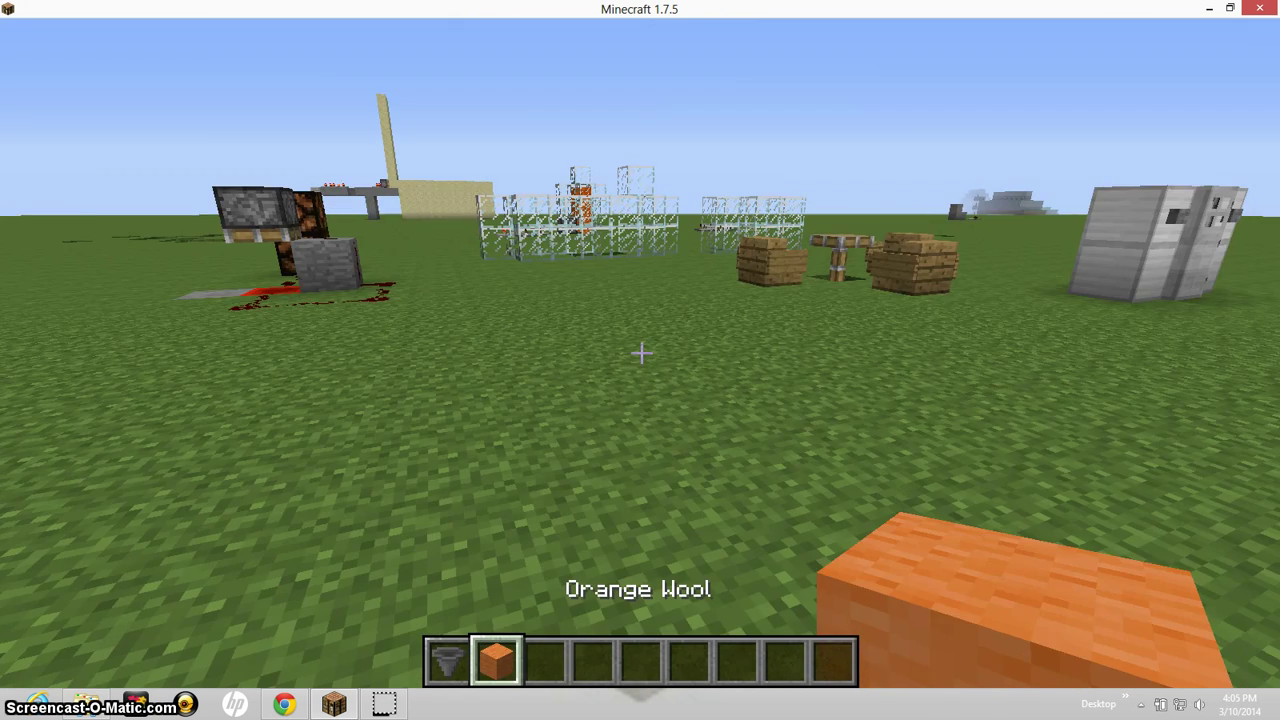
Add a Dispenser from the Redstone tab to hotbar slot 3
key(e)
click(525, 166)
click(580, 162)
click(446, 250)
click(540, 478)
key(e)
Place the Dispenser on the ground, set the Hopper on top, and open the hopper
key(3)
right_click(640, 352)
key(1)
shift+right_click(640, 352)
key(s)
right_click(640, 352)
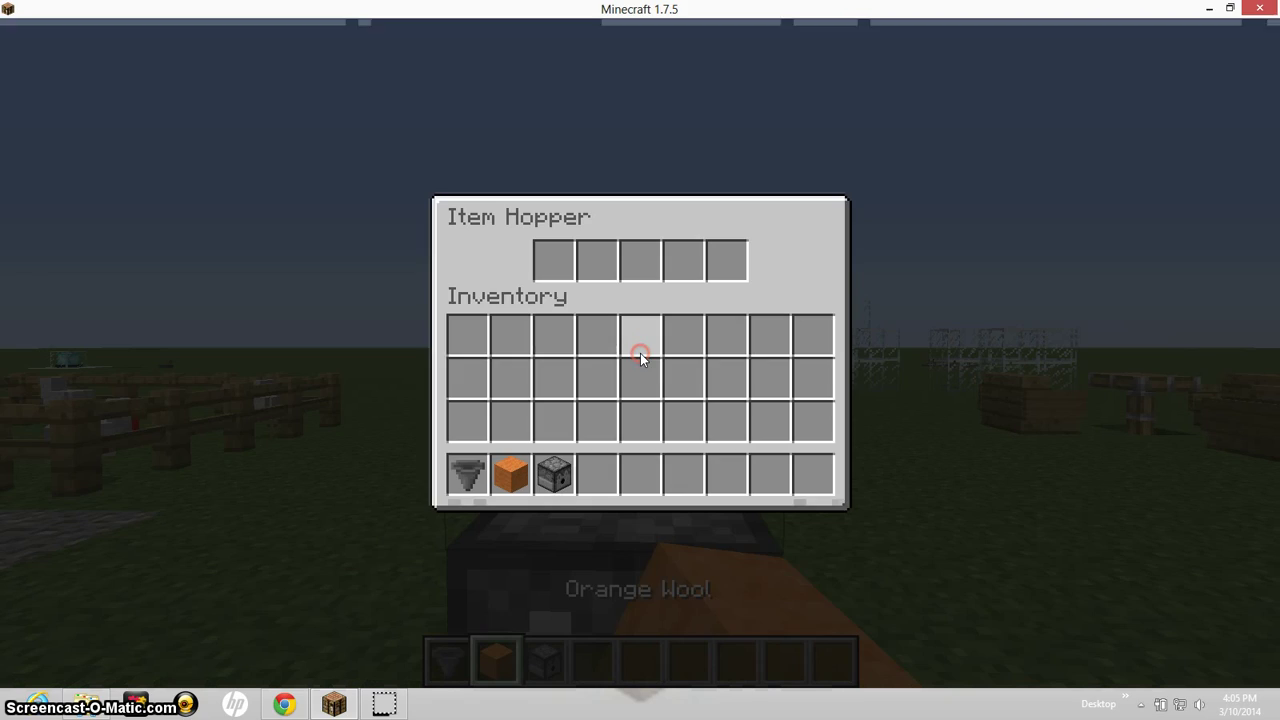
Feed orange wool into the hopper and check the dispenser for it
shift+click(510, 474)
key(e)
right_click(640, 352)
key(e)
Drop orange wool in front of the dispenser, pick it back up, and throw it again
key(s)
key(9)
key(q)
key(w)
key(s)
key(2)
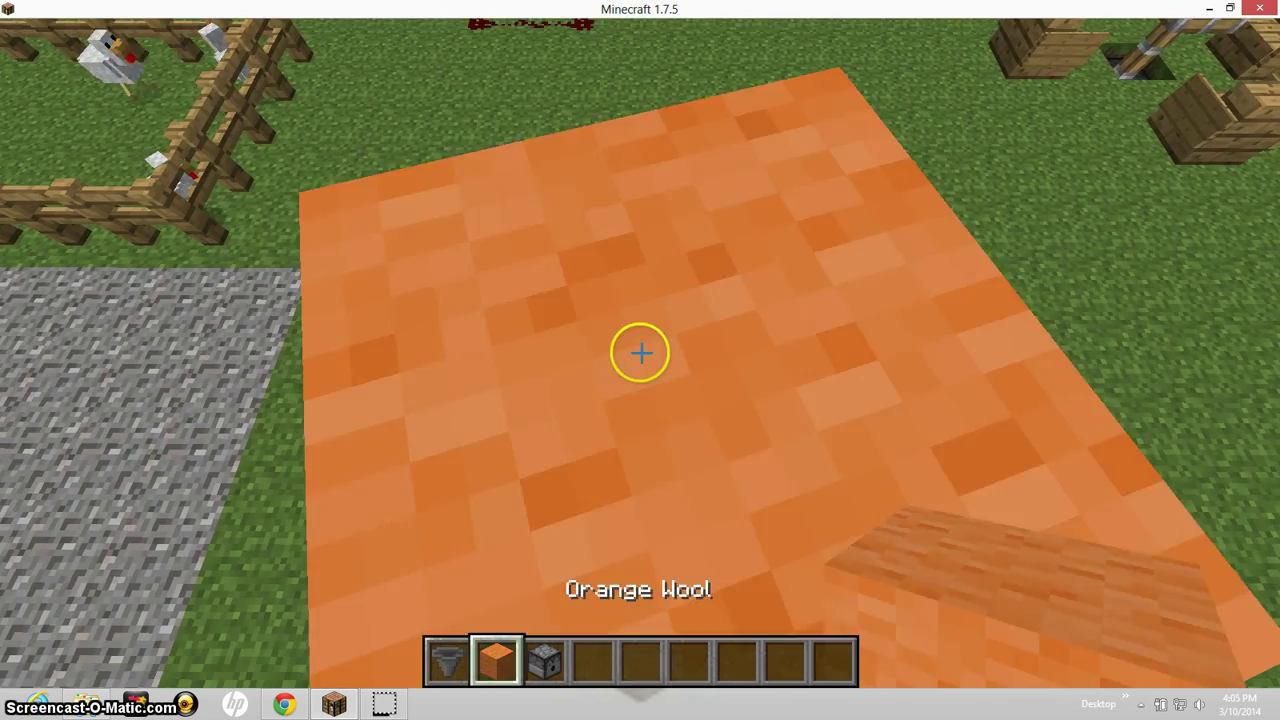
key(q)
Break the hopper, the dispenser and a grass block, collecting the dropped wool
click(640, 352)
click(640, 352)
key(w)
click(640, 352)
Clear the test items out of the hotbar in the creative inventory
key(e)
click(571, 471)
click(466, 472)
key(e)
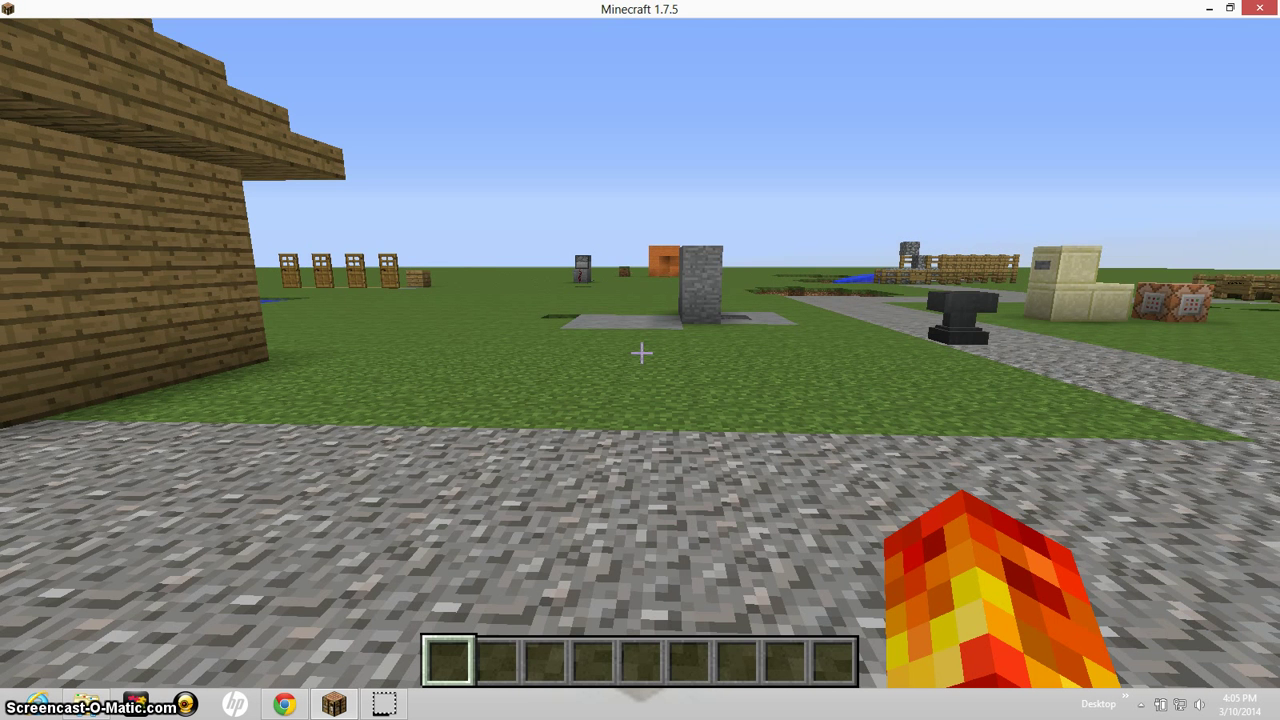
Walk past the glass and plank builds and the anvil to the sandstone and command blocks, then fly up high
mouse_move(641, 352)
key(w)
key(w)
key(w)
key(w)
key(w)
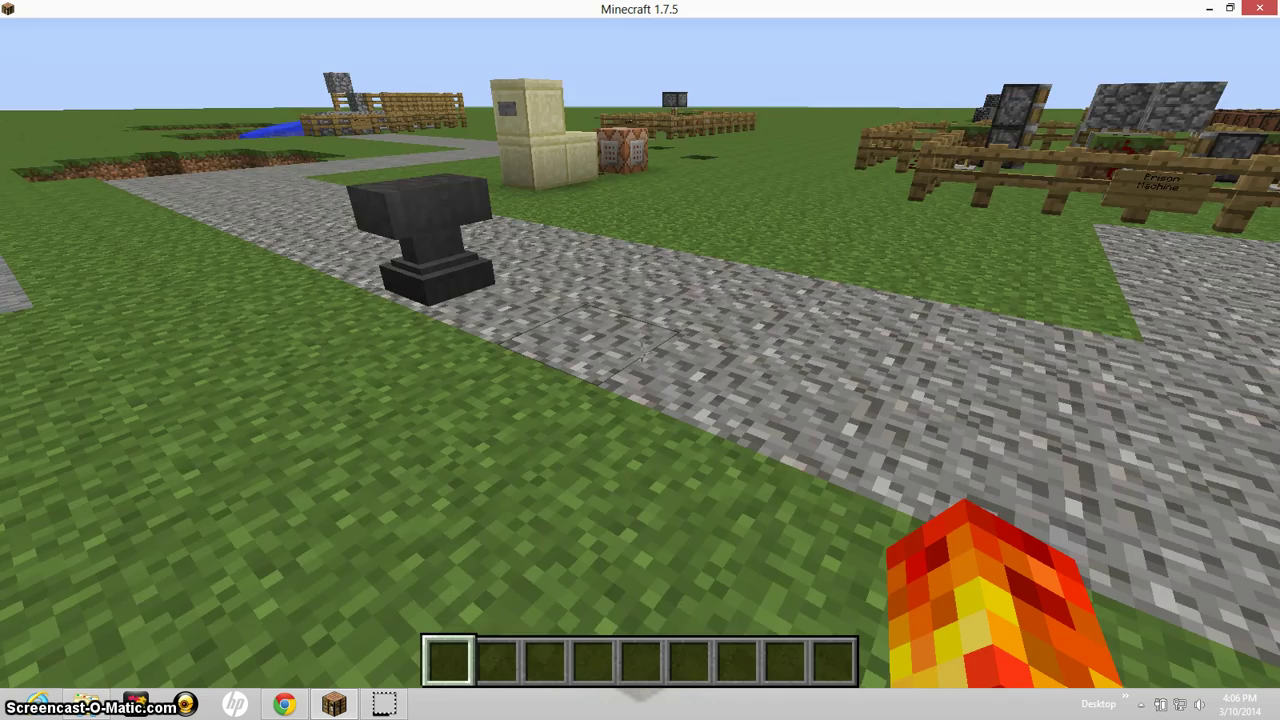
drag(640, 352, 640, 352)
key(w)
key(w)
key(w)
key(w)
key(space)
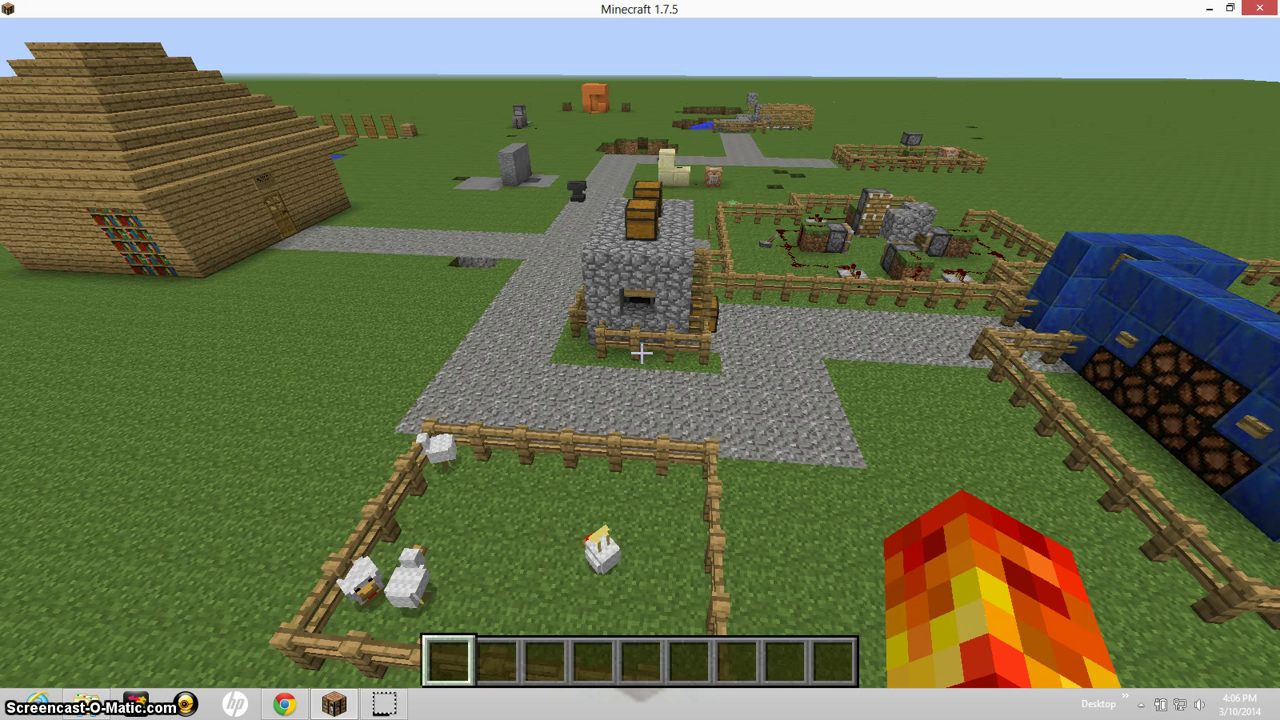
Fly across onto the cobblestone building's roof, then along the path toward the wooden house
key(w)
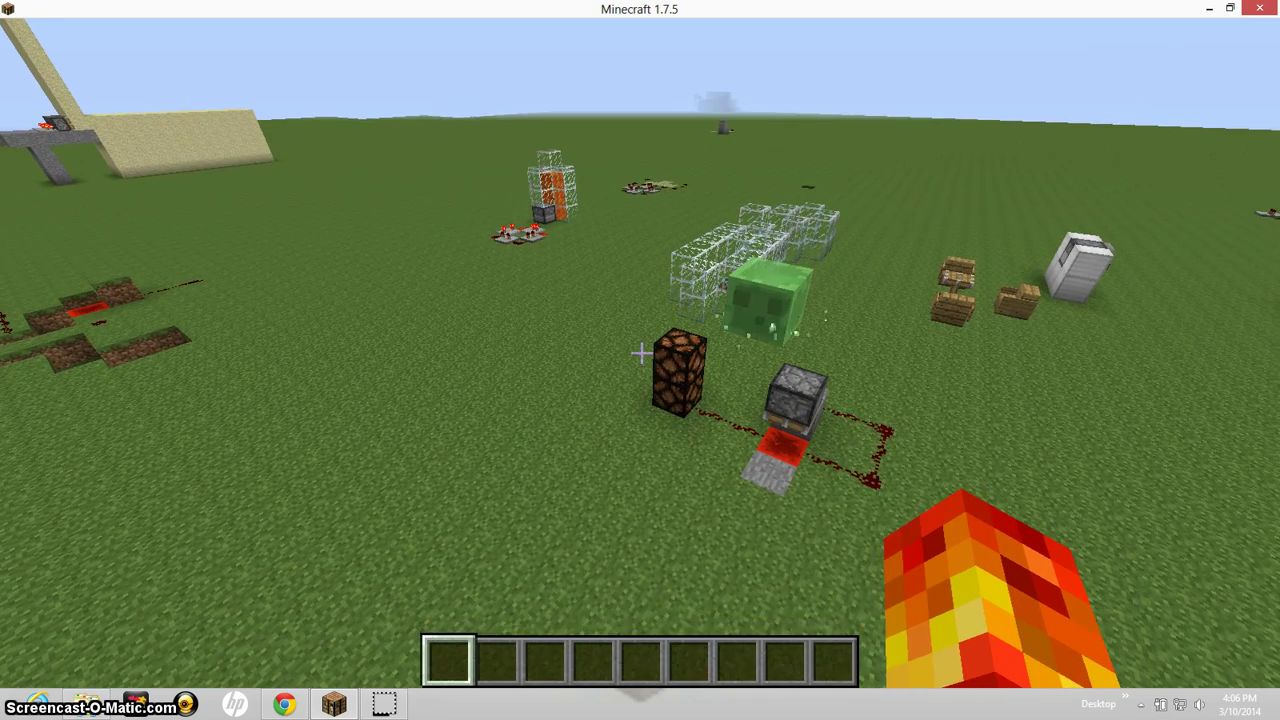
mouse_move(641, 352)
key(w)
key(s)
key(w)
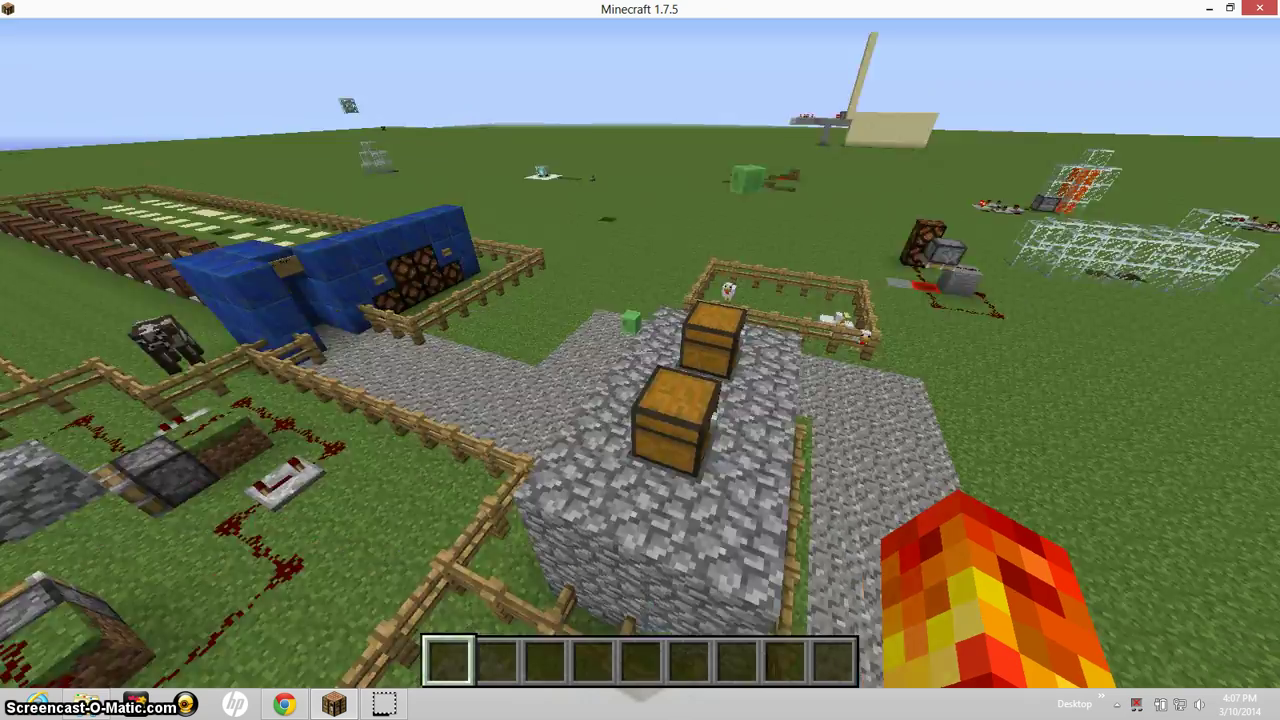
Move past the chests to the redstone enclosure and dirt pit, then back away from the redstone loop
key(w)
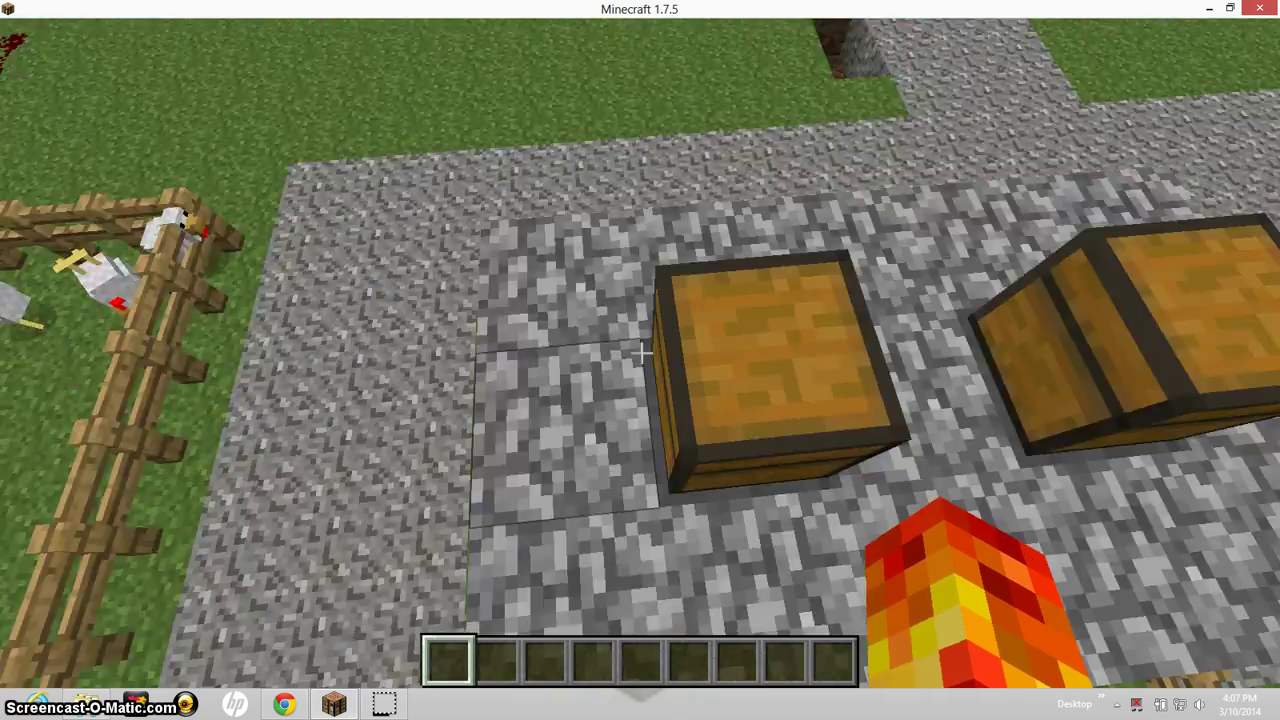
click(640, 352)
key(w)
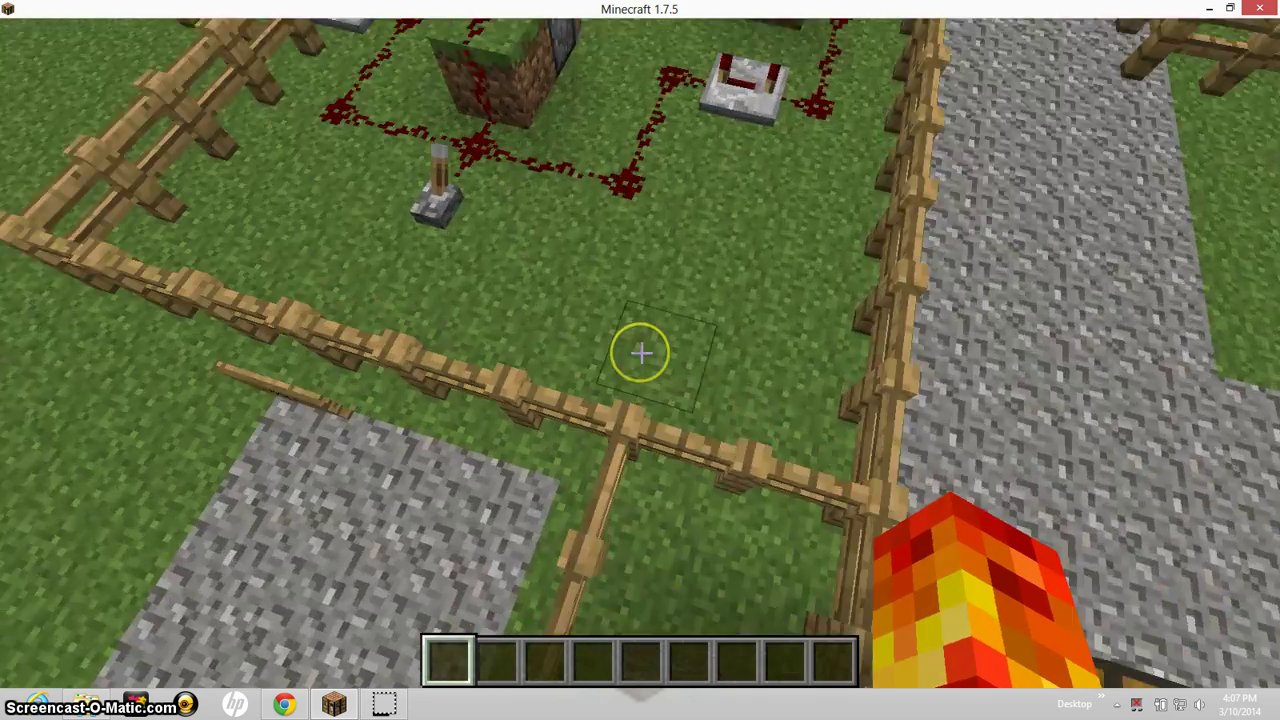
mouse_move(640, 352)
key(w)
key(s)
key(s)
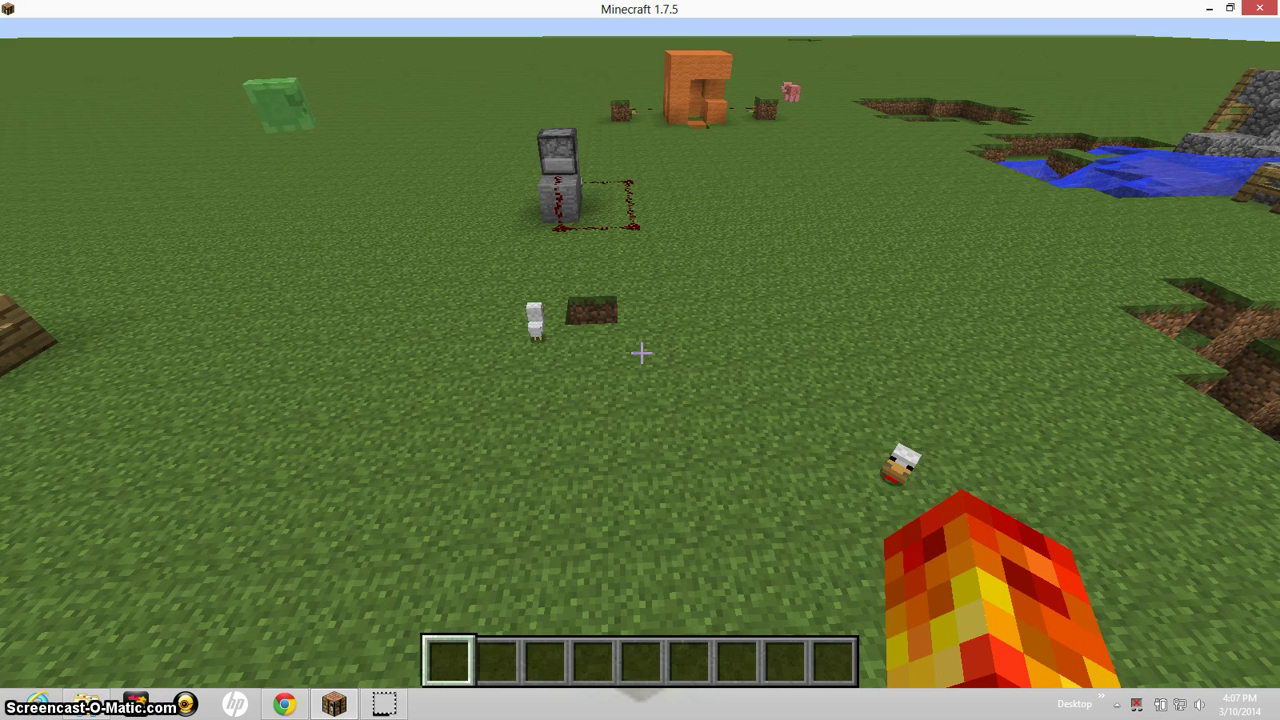
Fly over the wooden house's roof and descend onto the gravel path
key(q)
mouse_move(640, 352)
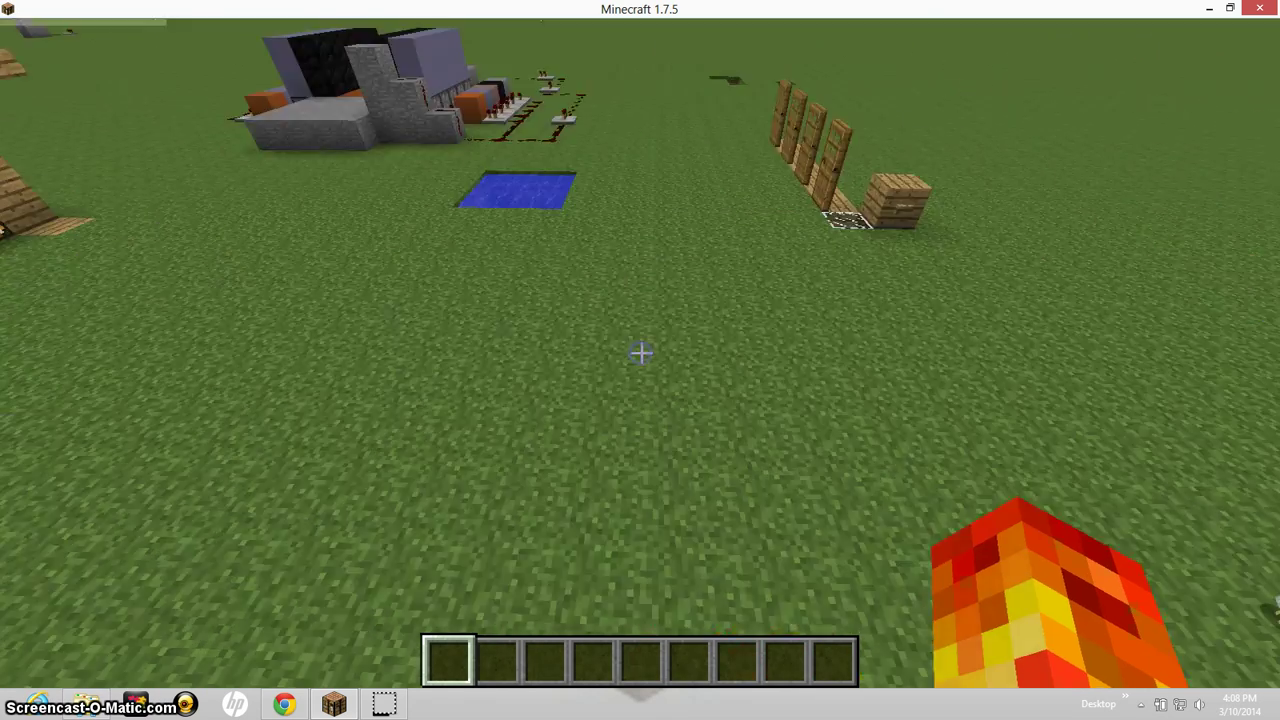
key(w)
key(space)
key(w)
key(shift)
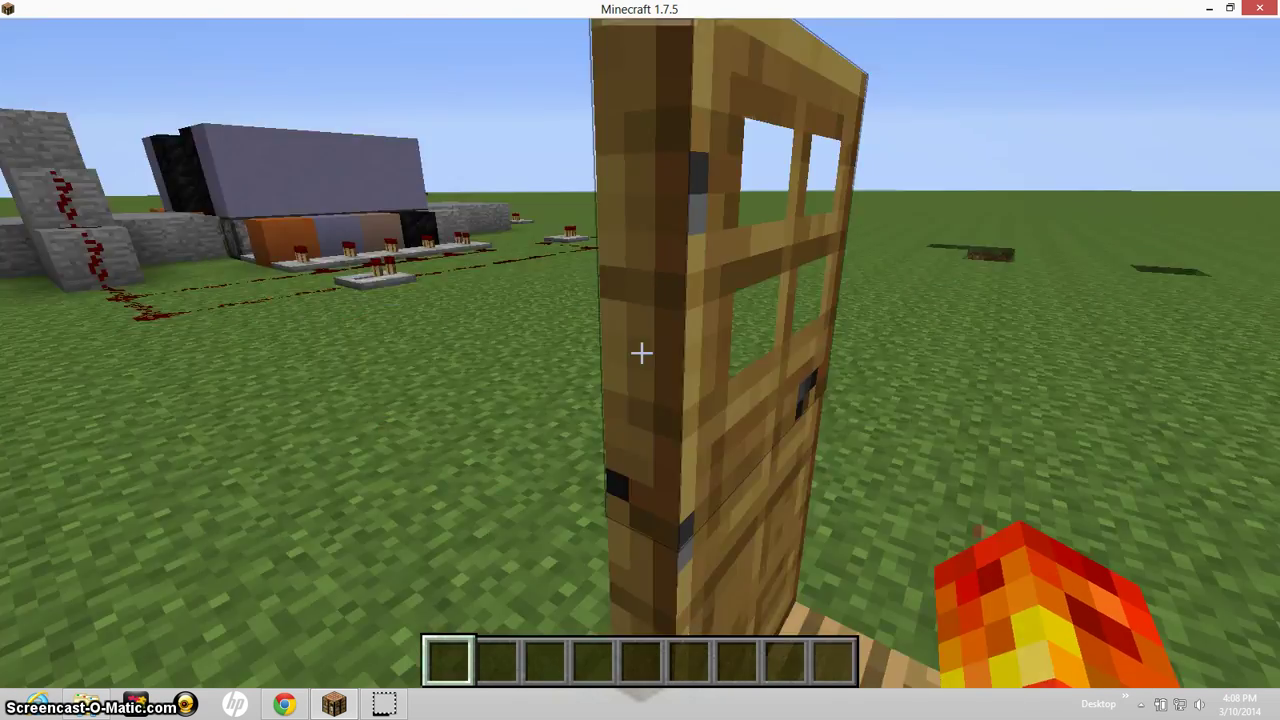
Walk past the doors to the button block, enter the obsidian corridor, and rise out onto the grass
key(w)
key(w)
key(w)
key(w)
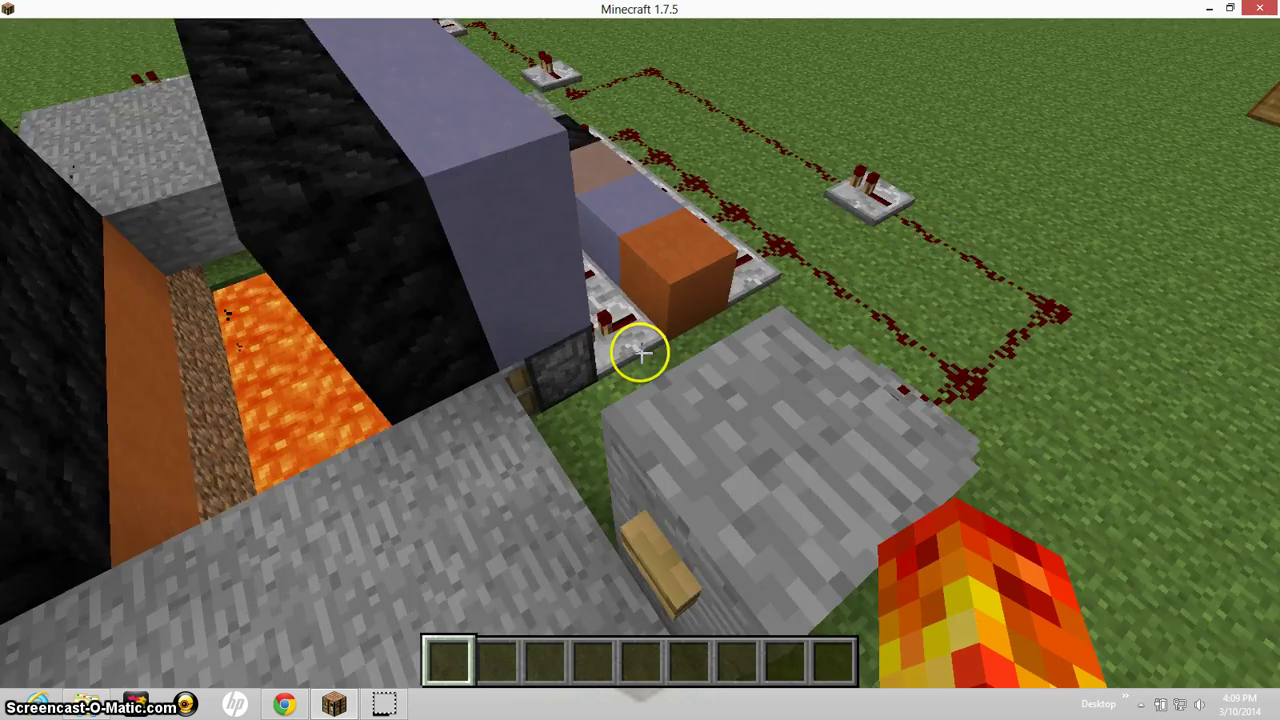
key(w)
key(w)
key(w)
key(space)
Cross the field toward the farmland and fences, looking down at the stone blocks
key(w)
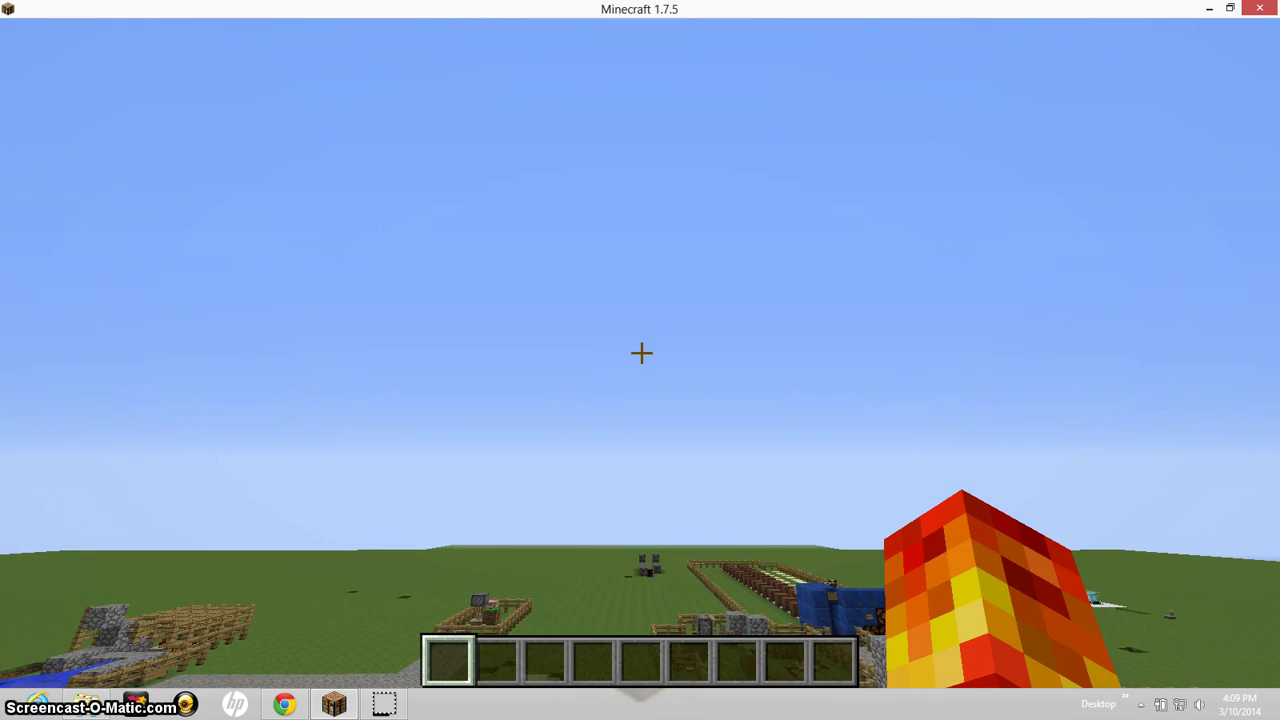
key(w)
mouse_move(641, 352)
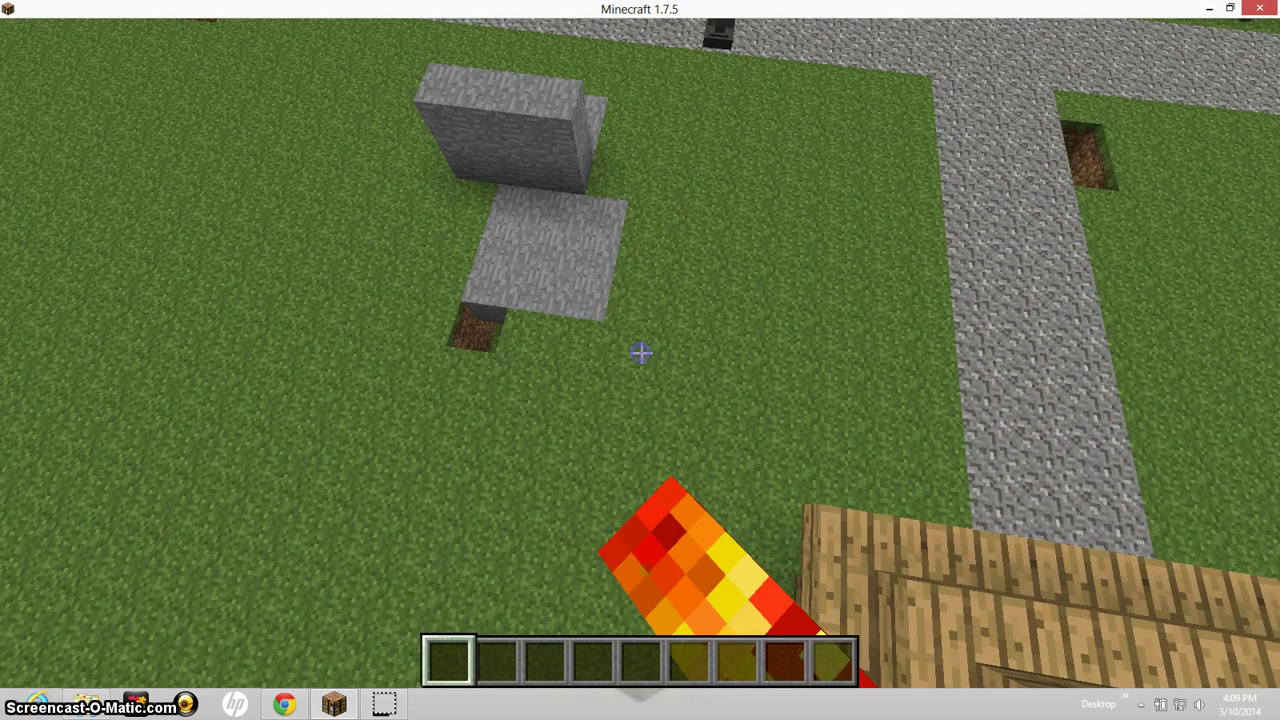